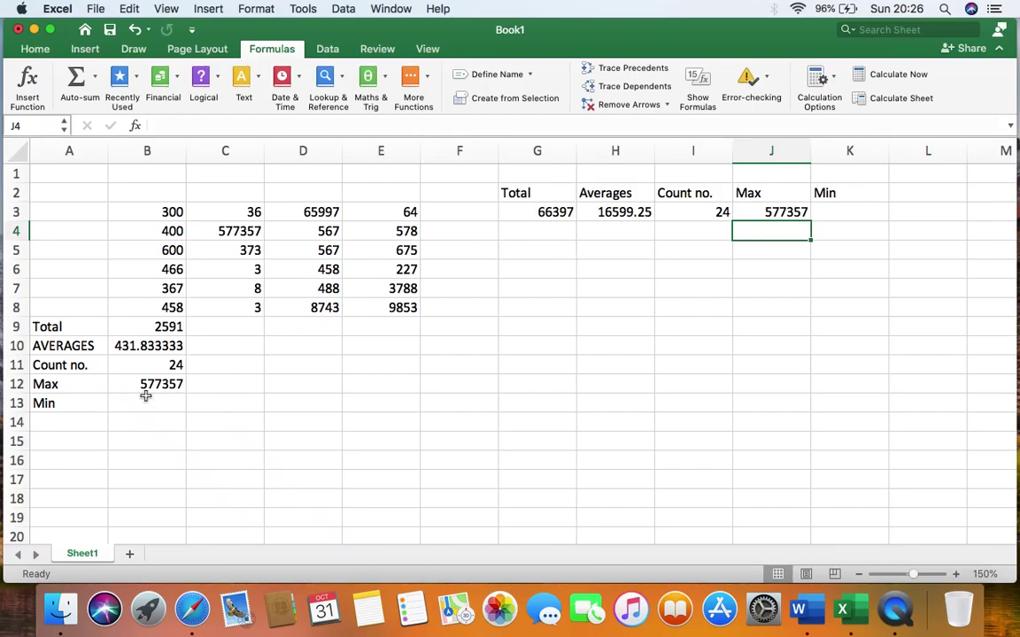
Step: Enter =MIN(B3:E8) in B13 with AutoSum Min, giving 3
{"action": "left_click", "coordinate": [147, 398]}
{"action": "left_click", "coordinate": [138, 83]}
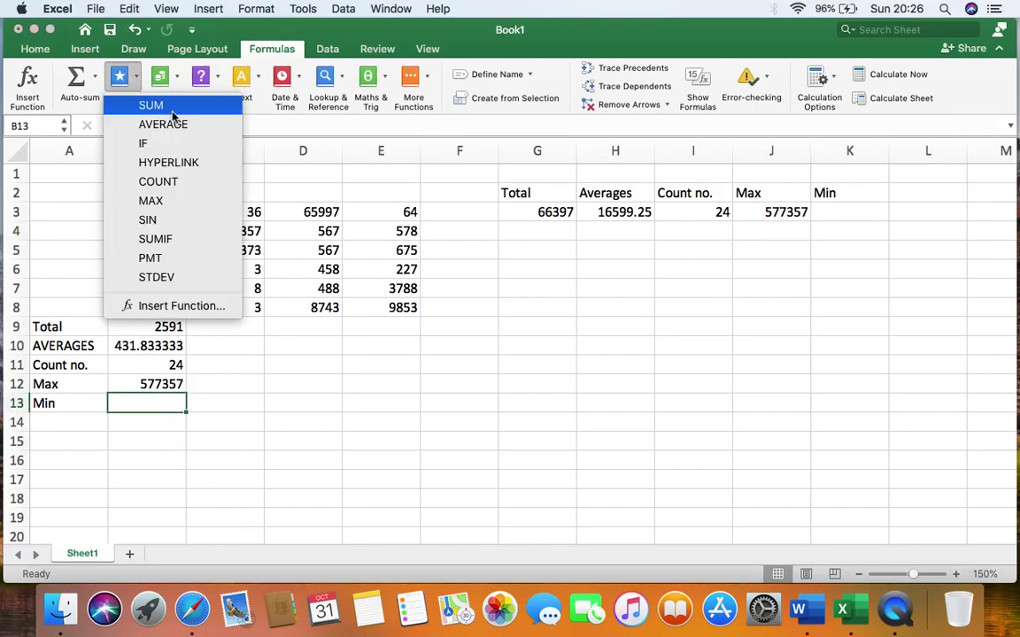
{"action": "left_click", "coordinate": [96, 81]}
{"action": "left_click", "coordinate": [96, 82]}
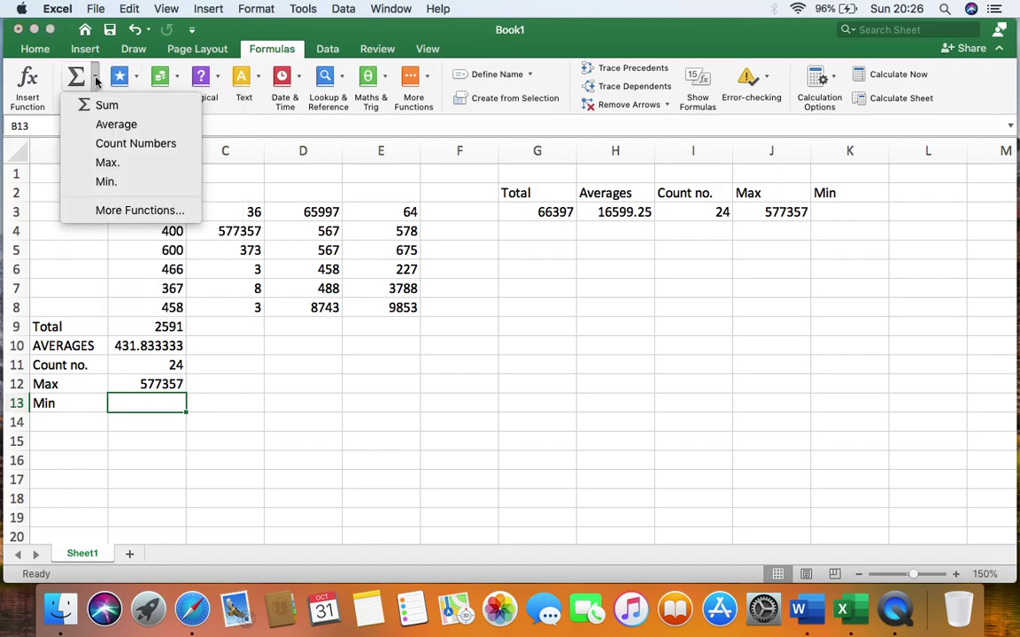
{"action": "left_click", "coordinate": [141, 188]}
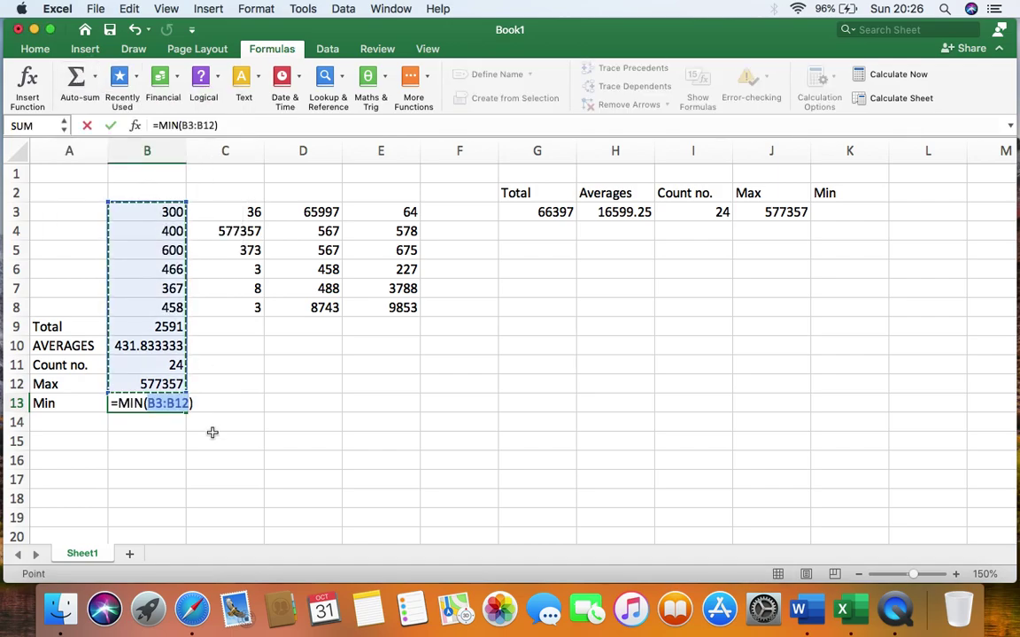
{"action": "left_click", "coordinate": [166, 219]}
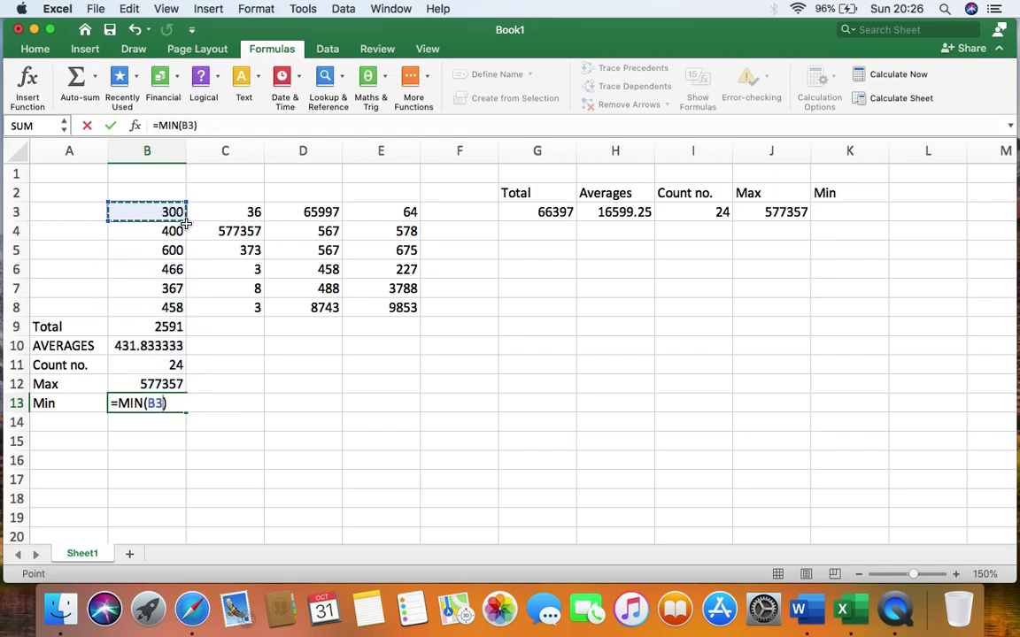
{"action": "left_click_drag", "start_coordinate": [177, 215], "coordinate": [405, 310]}
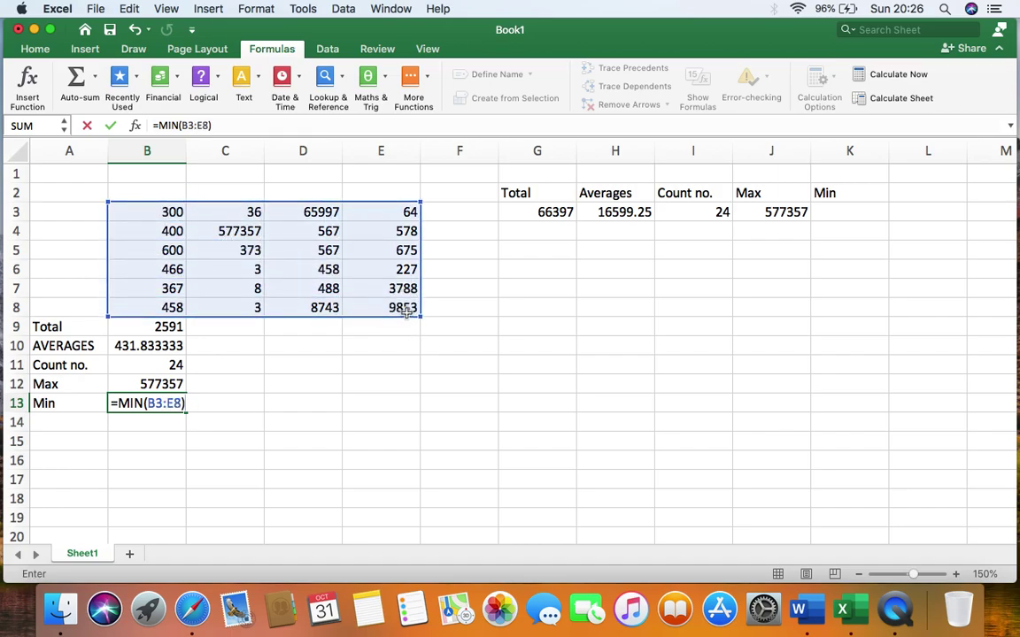
{"action": "key", "text": "Return"}
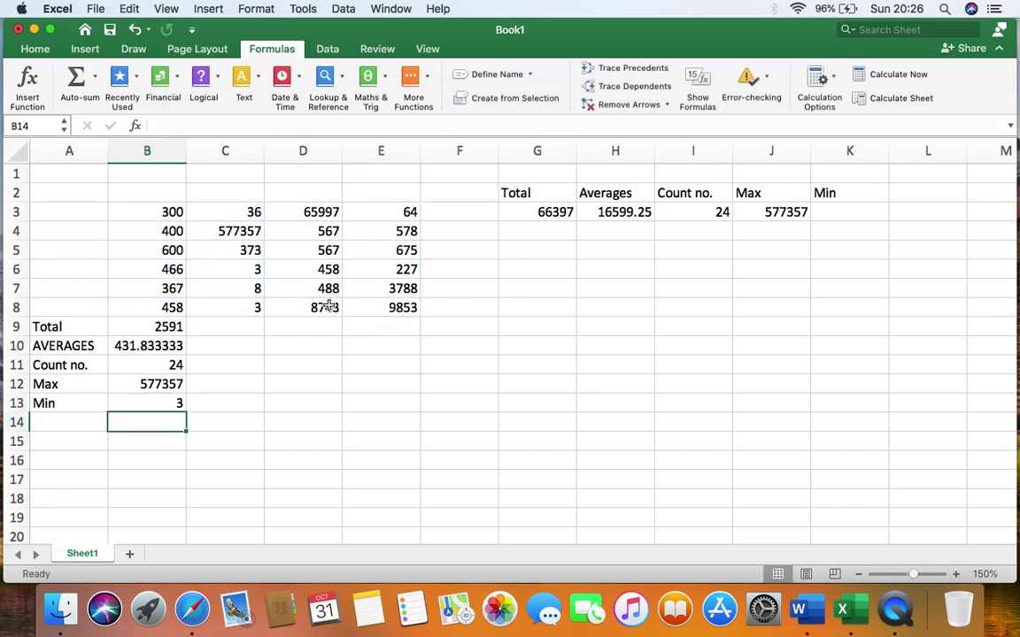
Step: Verify the minimum by inspecting B13 and the value 3 in C8 and C6
{"action": "left_click", "coordinate": [177, 403]}
{"action": "left_click", "coordinate": [248, 308]}
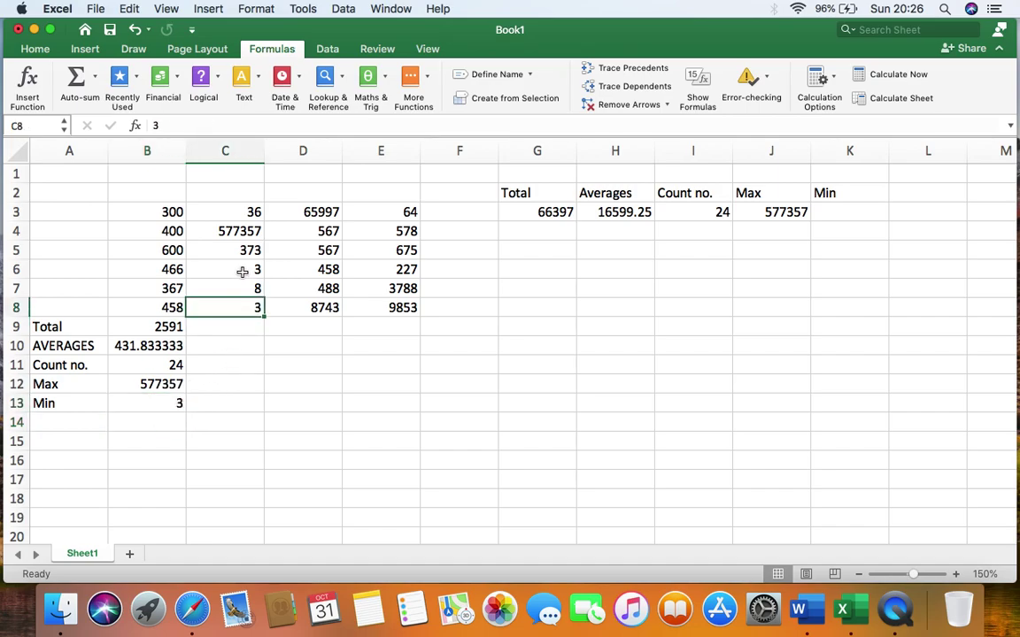
{"action": "left_click", "coordinate": [242, 271]}
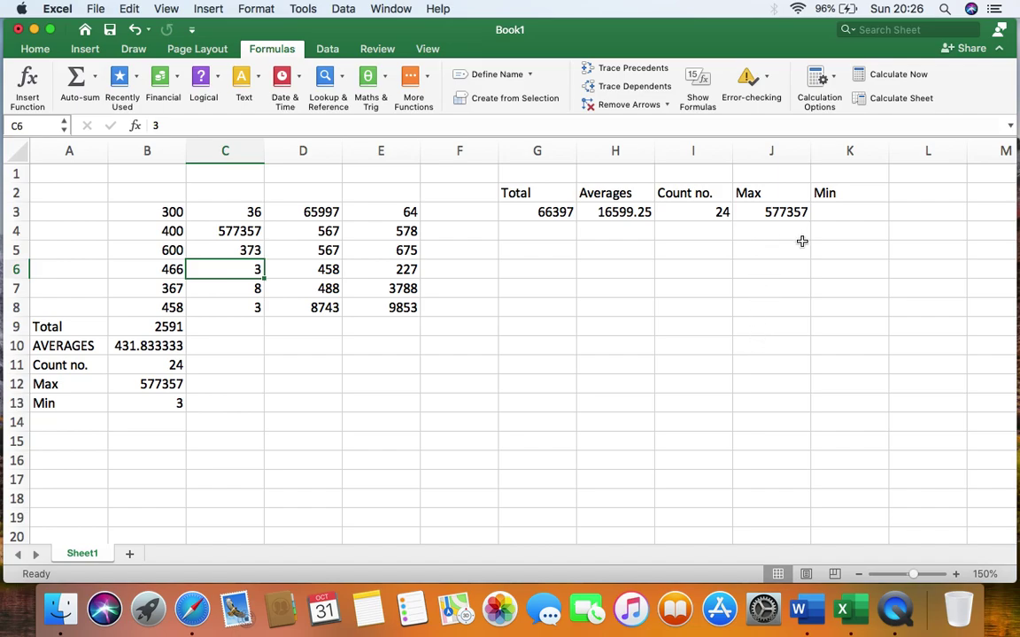
Step: Enter a MIN formula over B3:E8 in K3 with AutoSum Min, returning 3
{"action": "left_click", "coordinate": [848, 213]}
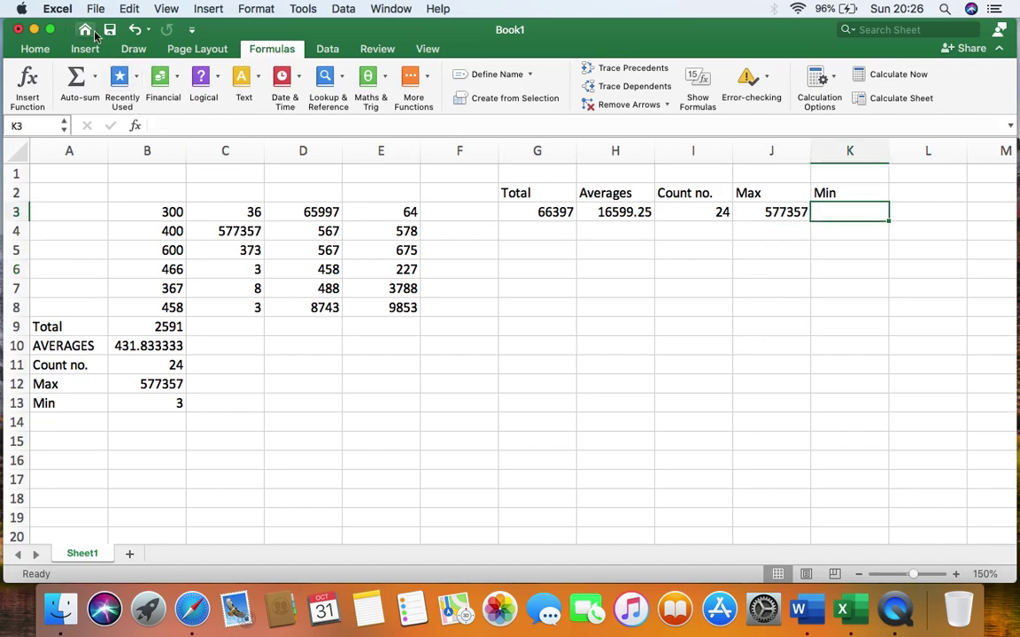
{"action": "left_click", "coordinate": [95, 77]}
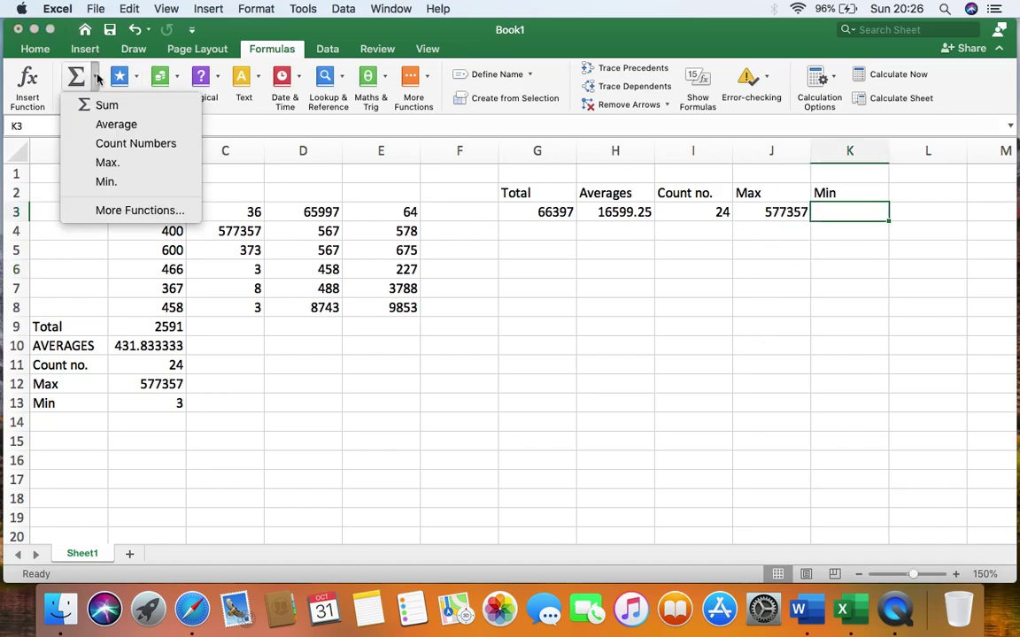
{"action": "left_click", "coordinate": [133, 182]}
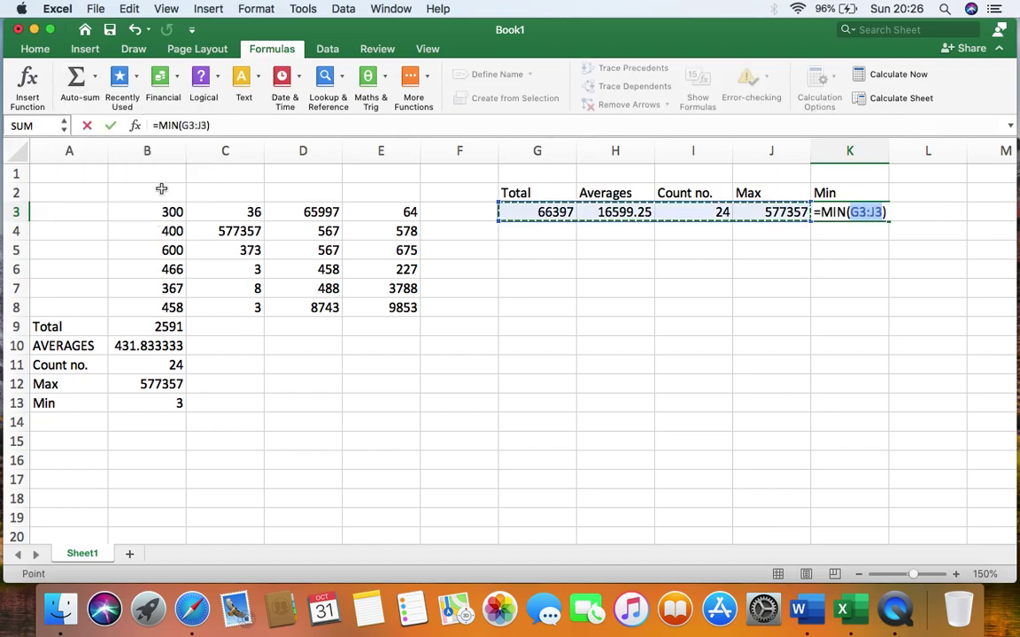
{"action": "left_click", "coordinate": [156, 216]}
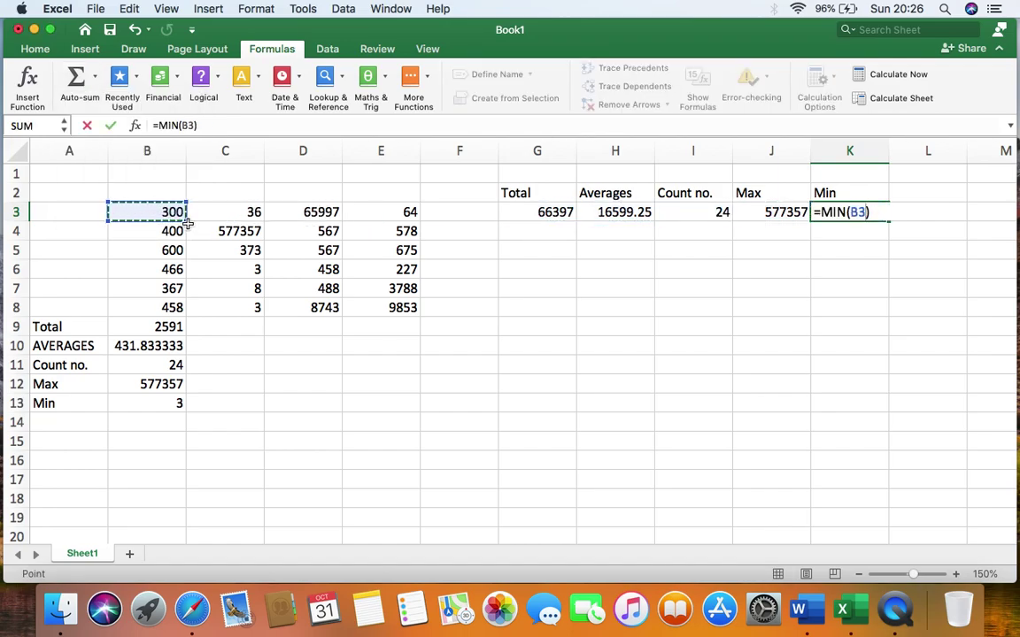
{"action": "left_click_drag", "start_coordinate": [213, 232], "coordinate": [267, 256]}
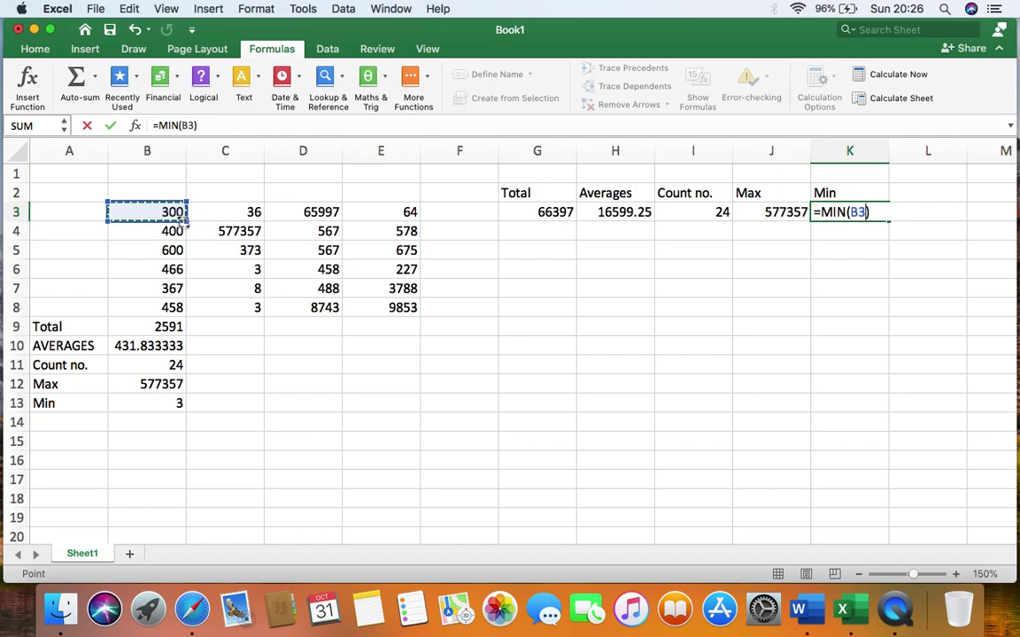
{"action": "left_click", "coordinate": [202, 232]}
{"action": "left_click_drag", "start_coordinate": [202, 232], "coordinate": [273, 255]}
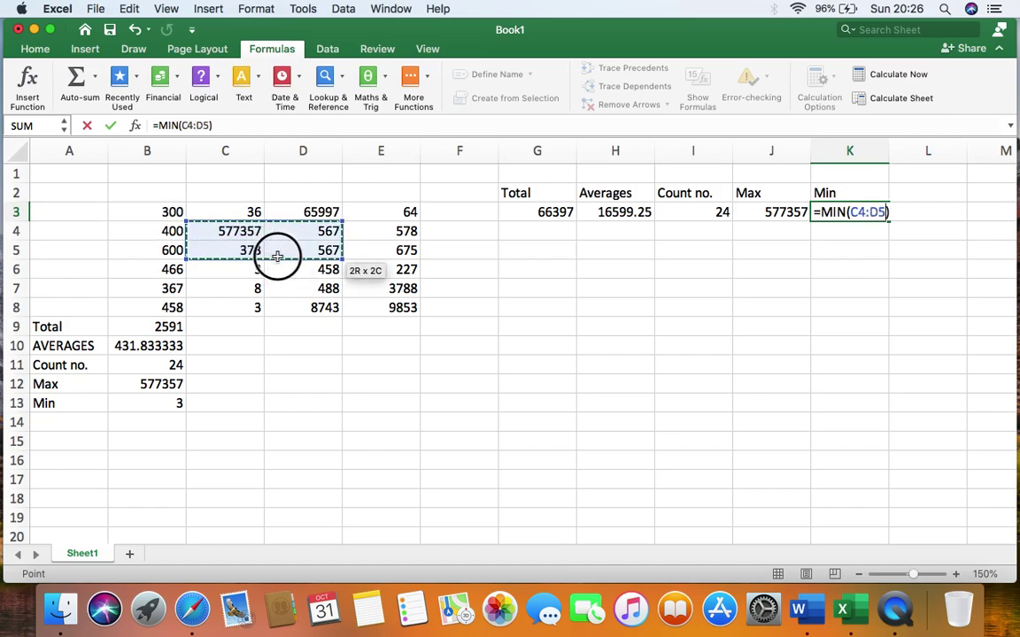
{"action": "left_click", "coordinate": [166, 216]}
{"action": "left_click_drag", "start_coordinate": [185, 218], "coordinate": [403, 308]}
{"action": "key", "text": "Return"}
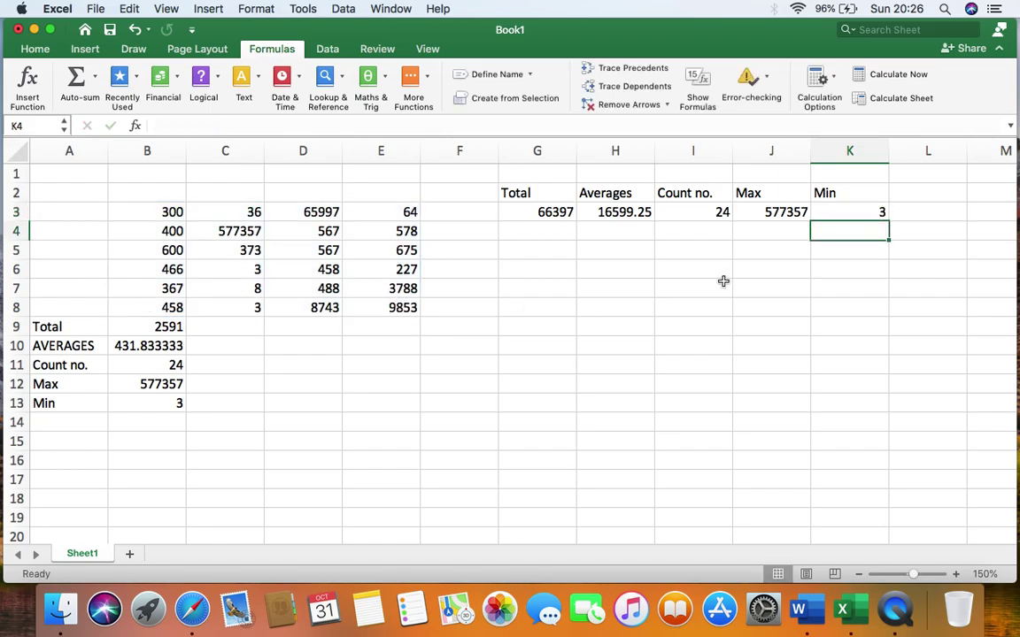
Step: Fill B9's total formula right to E9, giving totals such as 577780, 76820 and 15185
{"action": "left_click", "coordinate": [226, 327]}
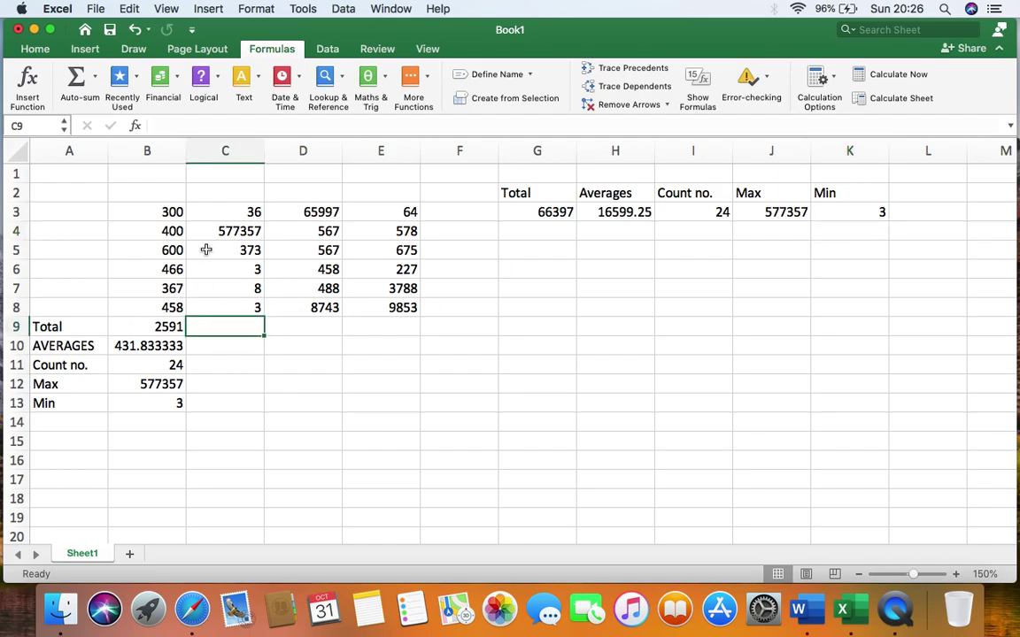
{"action": "left_click", "coordinate": [329, 330]}
{"action": "left_click", "coordinate": [382, 331]}
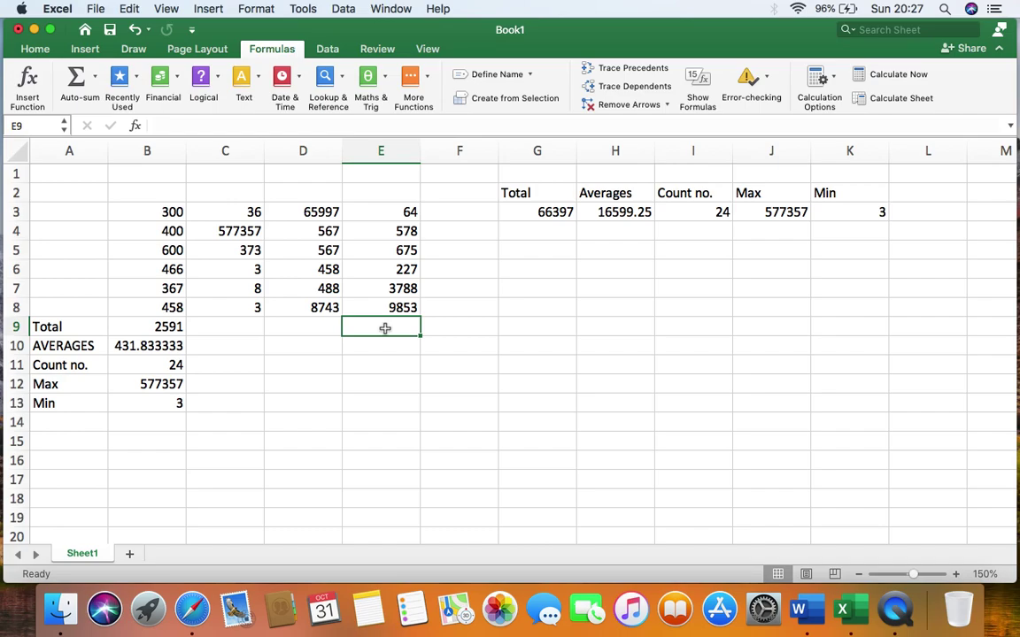
{"action": "left_click", "coordinate": [161, 329]}
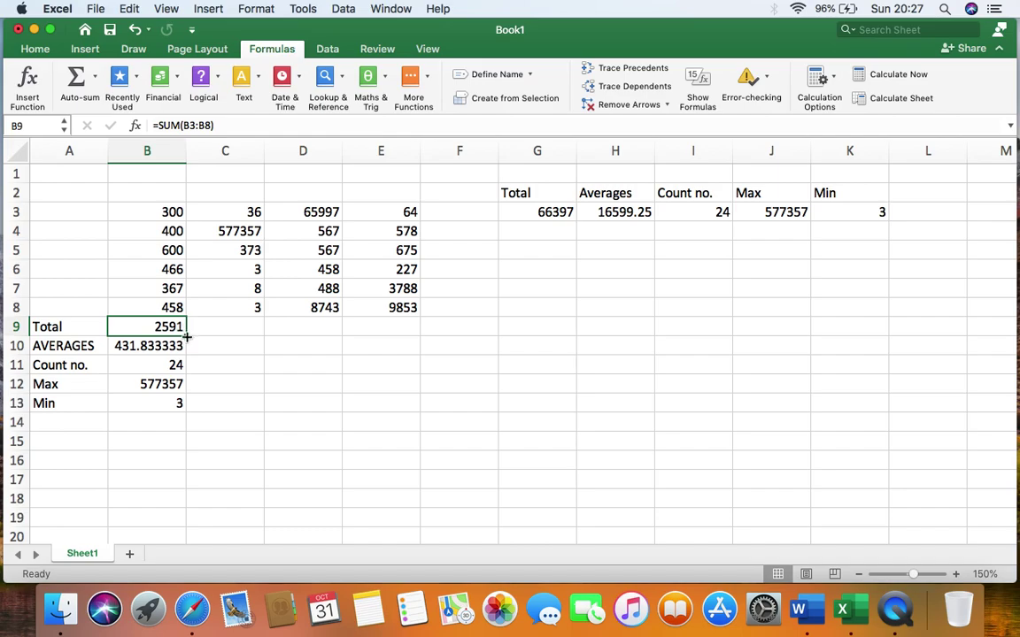
{"action": "left_click_drag", "start_coordinate": [187, 331], "coordinate": [391, 335]}
{"action": "left_click", "coordinate": [467, 312]}
{"action": "left_click", "coordinate": [409, 328]}
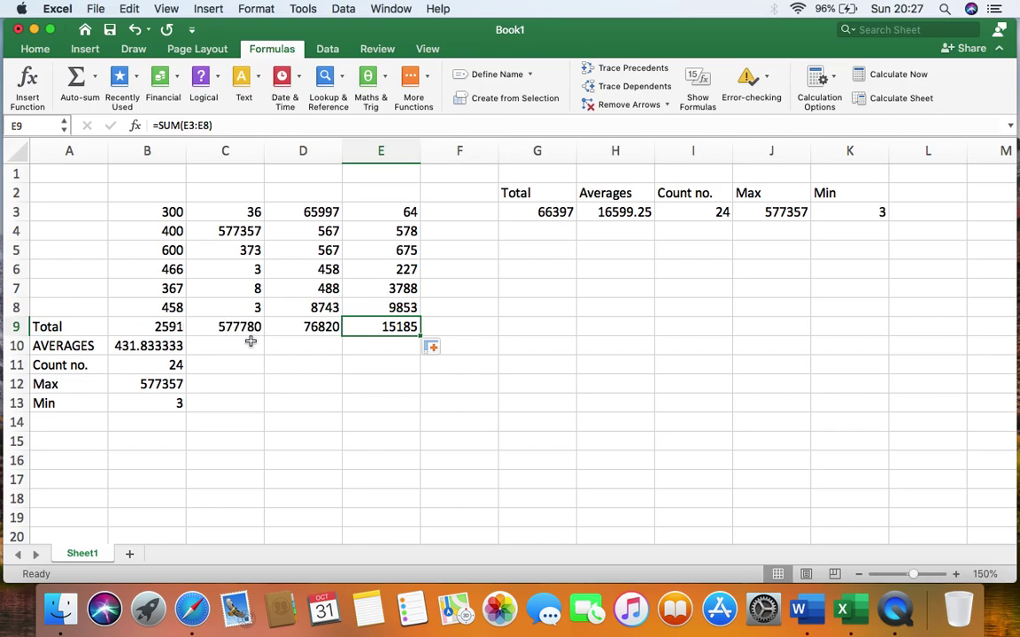
Step: Fill the AVERAGES and Count no. formulas from B10 and B11 right to column E
{"action": "left_click", "coordinate": [178, 347]}
{"action": "left_click_drag", "start_coordinate": [186, 356], "coordinate": [389, 354]}
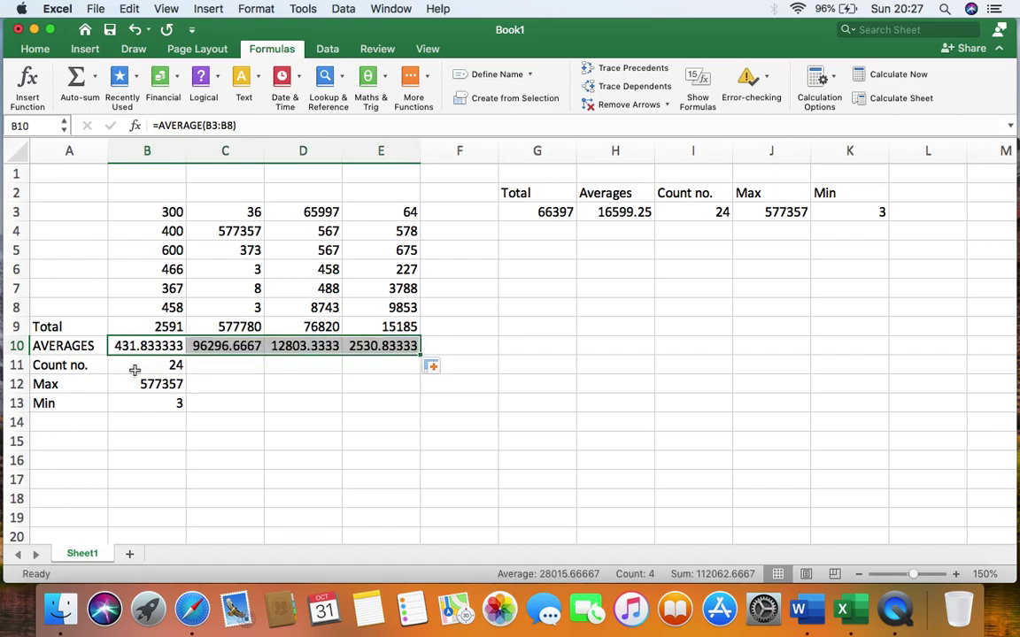
{"action": "left_click", "coordinate": [176, 369]}
{"action": "left_click_drag", "start_coordinate": [186, 376], "coordinate": [406, 381]}
{"action": "left_click", "coordinate": [188, 391]}
Step: Fill the Max and Min formulas from B12 and B13 right to column E
{"action": "left_click", "coordinate": [168, 391]}
{"action": "left_click_drag", "start_coordinate": [185, 396], "coordinate": [400, 392]}
{"action": "left_click", "coordinate": [161, 404]}
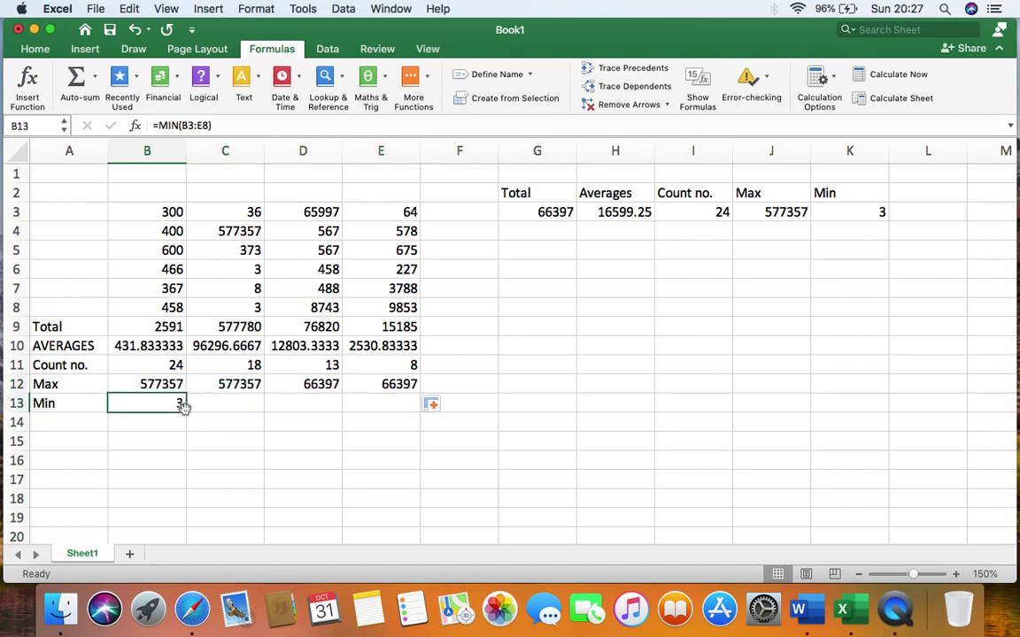
{"action": "left_click_drag", "start_coordinate": [186, 414], "coordinate": [412, 407]}
{"action": "left_click", "coordinate": [167, 426]}
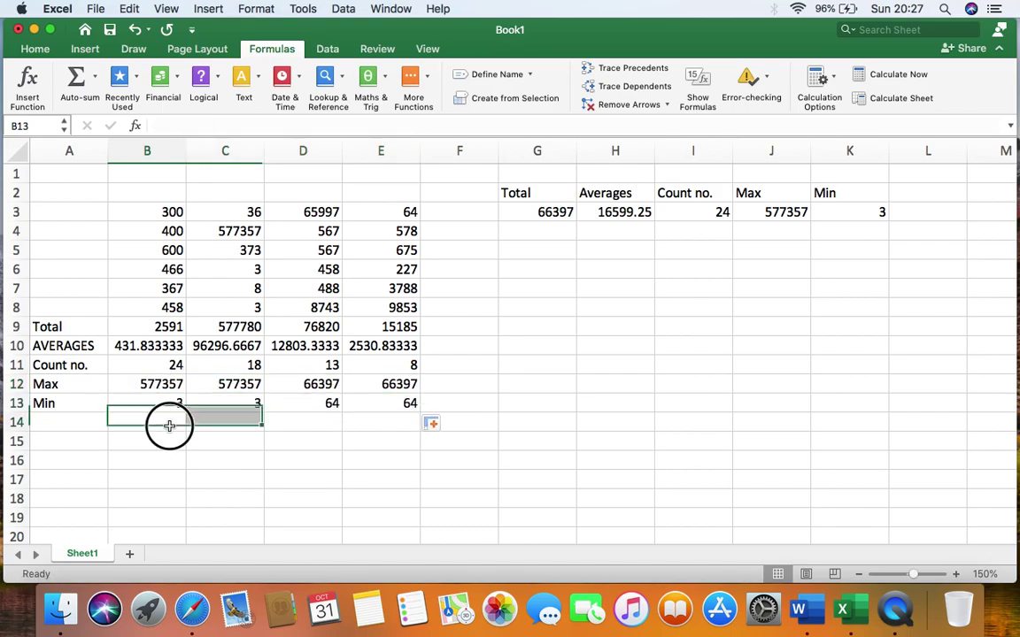
{"action": "double_click", "coordinate": [223, 386]}
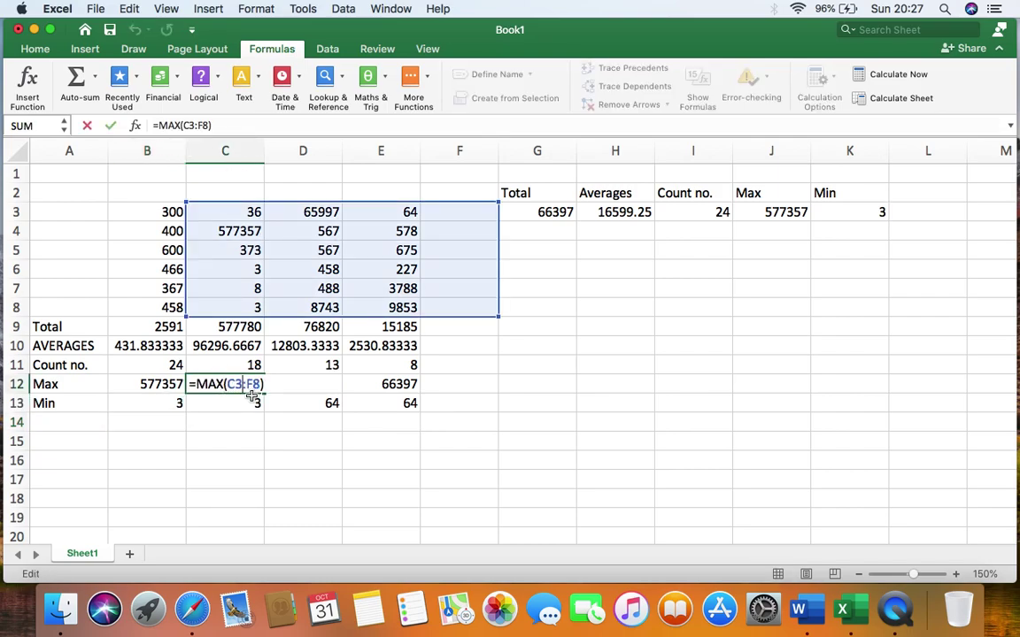
{"action": "left_click", "coordinate": [290, 437]}
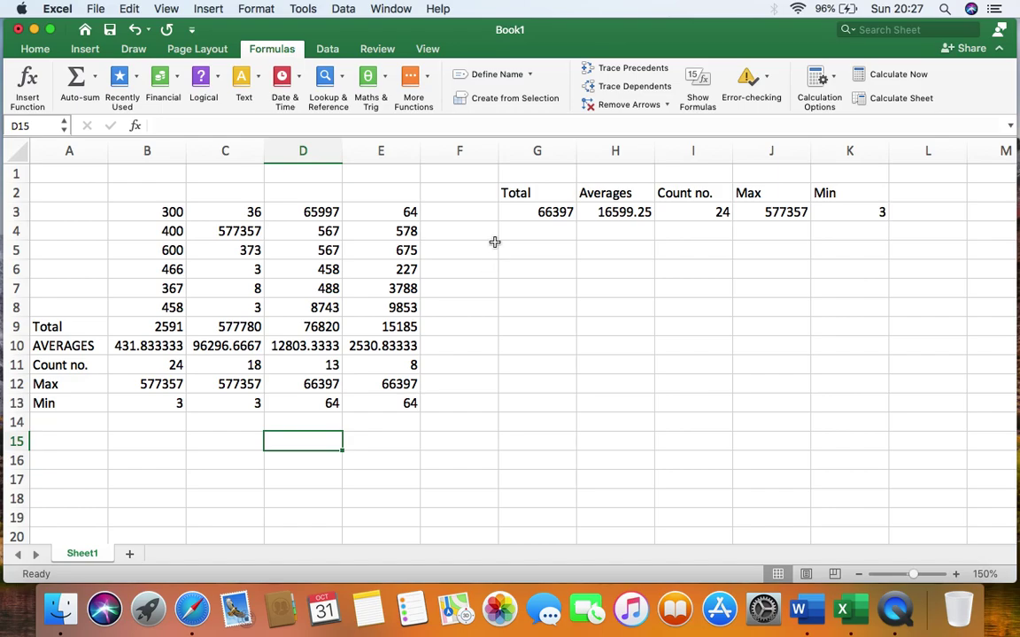
{"action": "left_click", "coordinate": [232, 385]}
{"action": "left_click", "coordinate": [233, 388]}
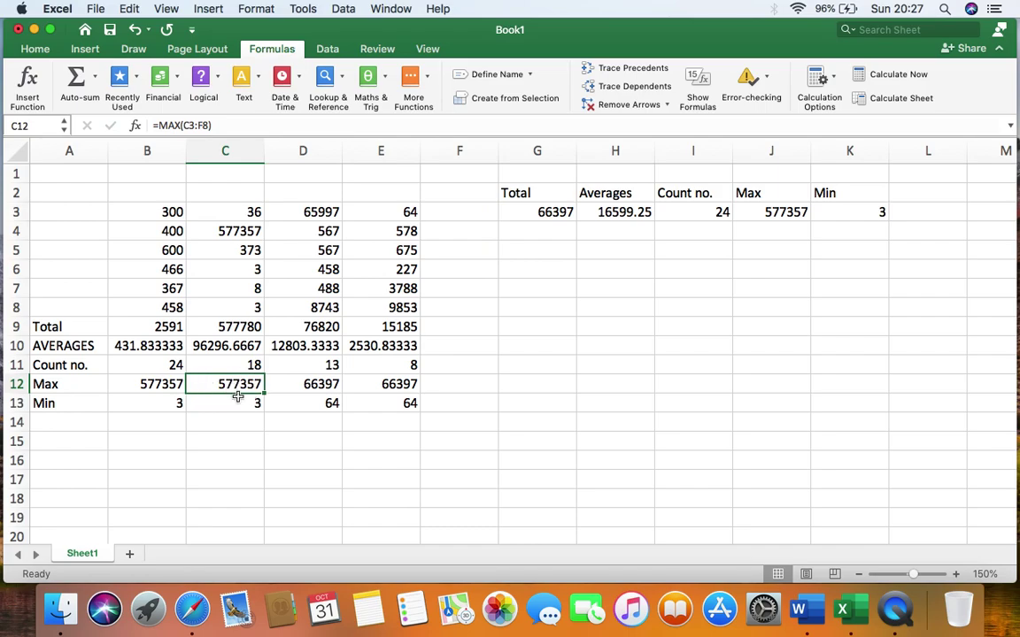
{"action": "left_click", "coordinate": [172, 420]}
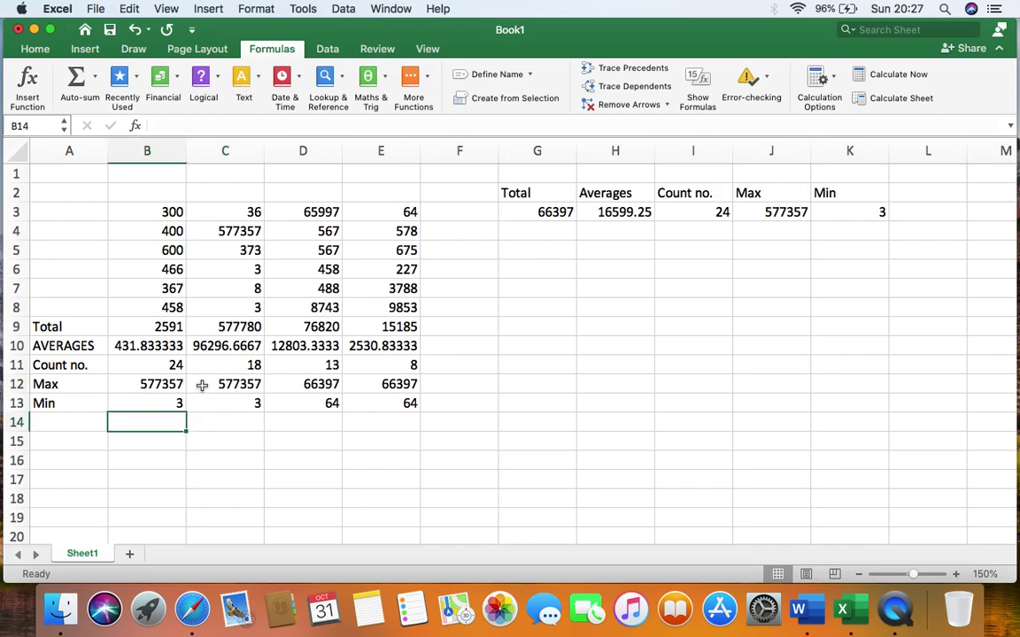
{"action": "double_click", "coordinate": [209, 384]}
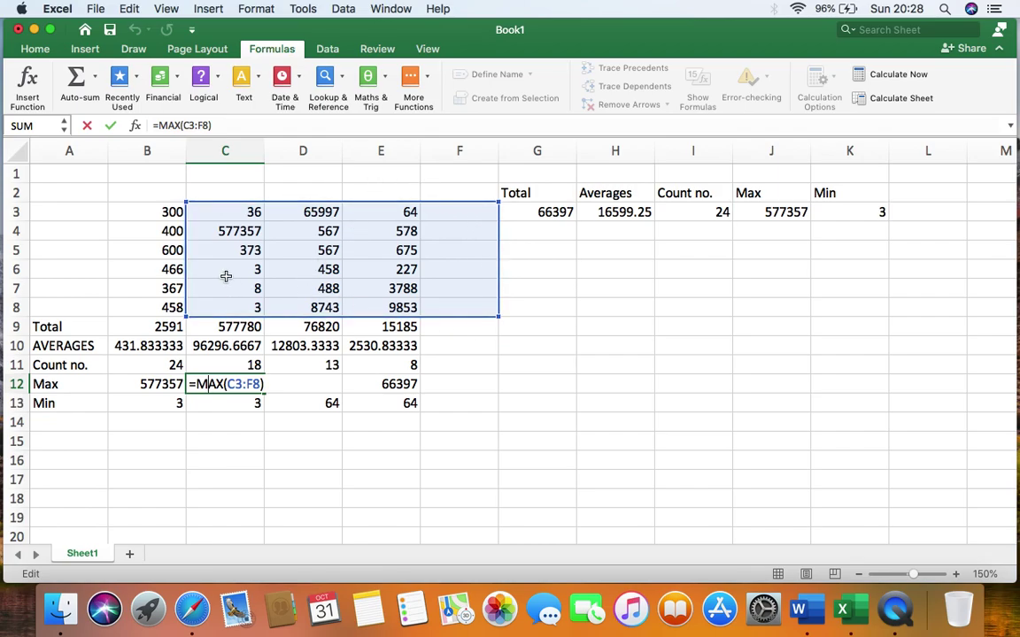
{"action": "left_click", "coordinate": [155, 216]}
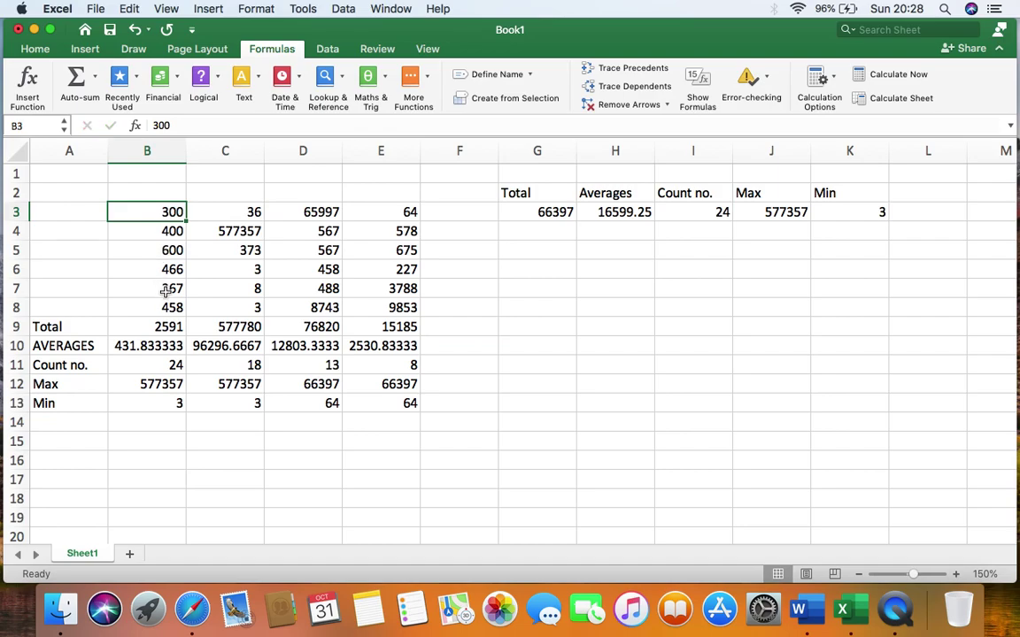
{"action": "left_click", "coordinate": [245, 364]}
{"action": "double_click", "coordinate": [332, 365]}
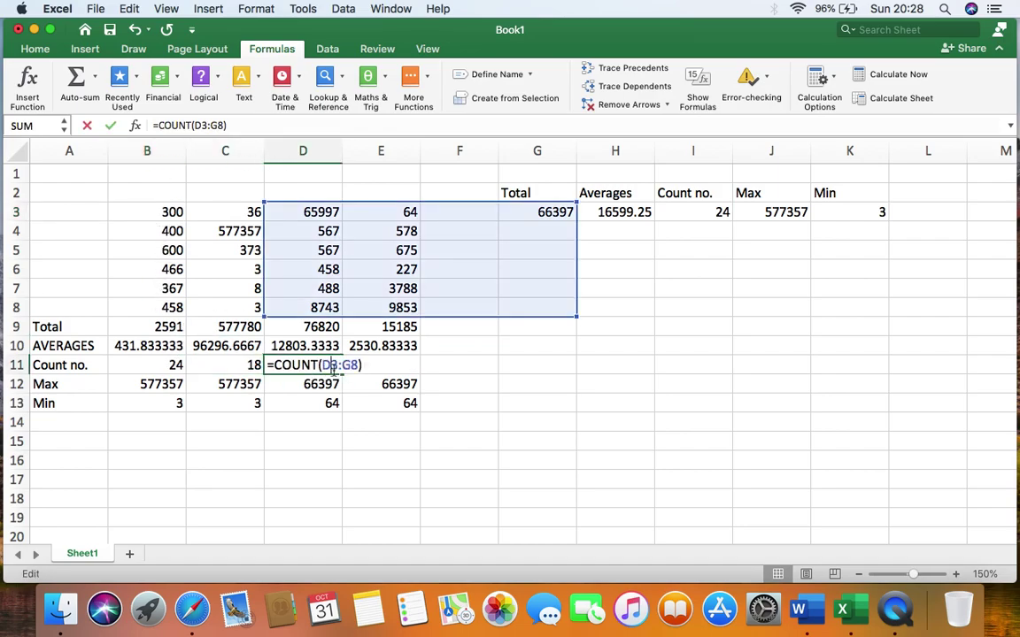
{"action": "left_click", "coordinate": [460, 382]}
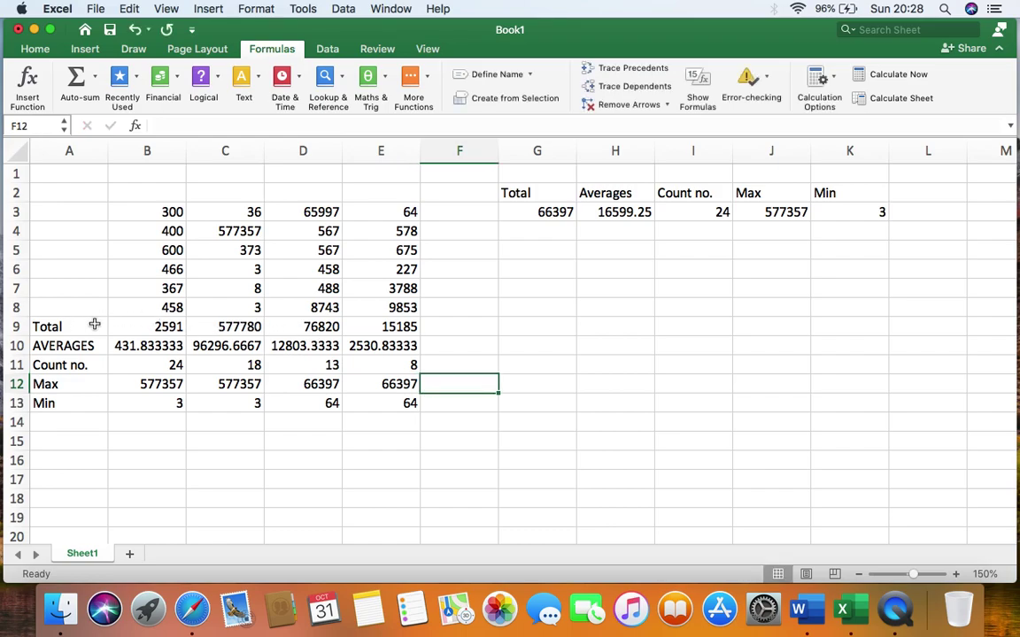
{"action": "double_click", "coordinate": [221, 326]}
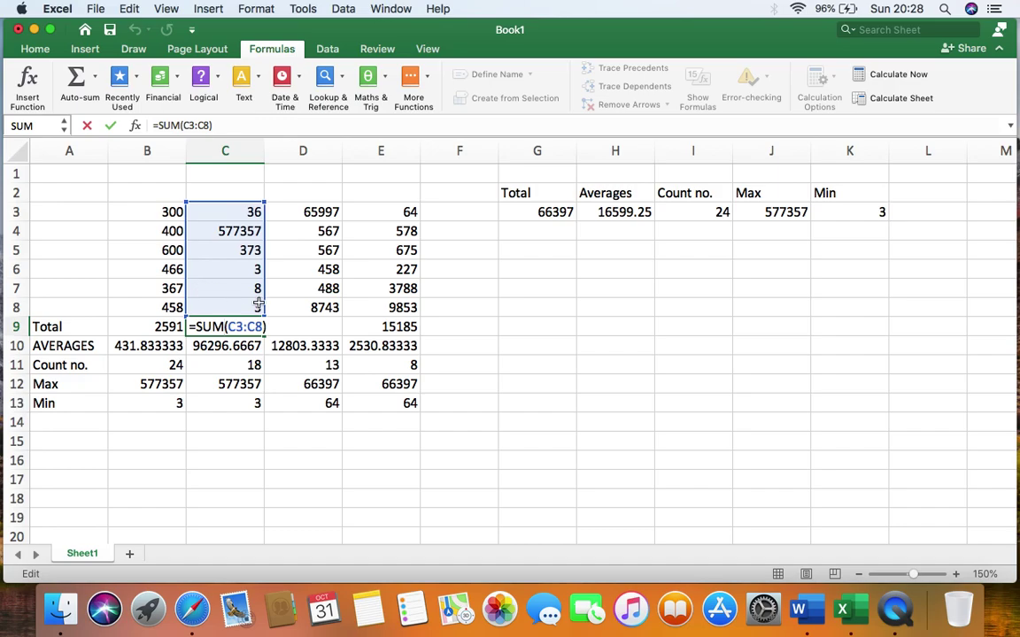
{"action": "left_click", "coordinate": [610, 356]}
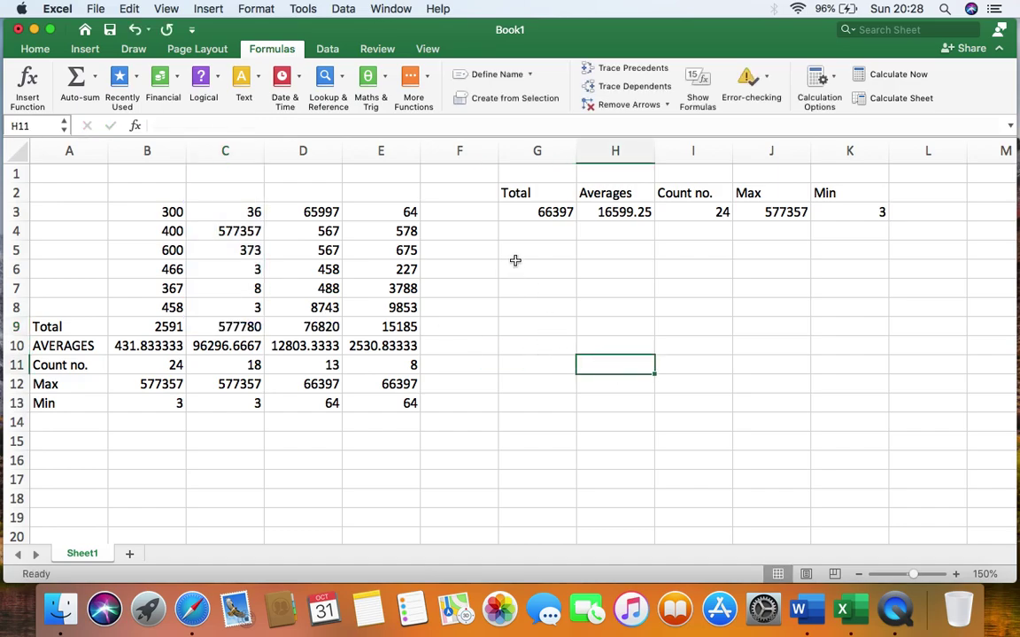
Step: Fill the Total and Averages formulas in G3 and H3 down to row 8
{"action": "left_click", "coordinate": [561, 217]}
{"action": "left_click_drag", "start_coordinate": [576, 222], "coordinate": [574, 320]}
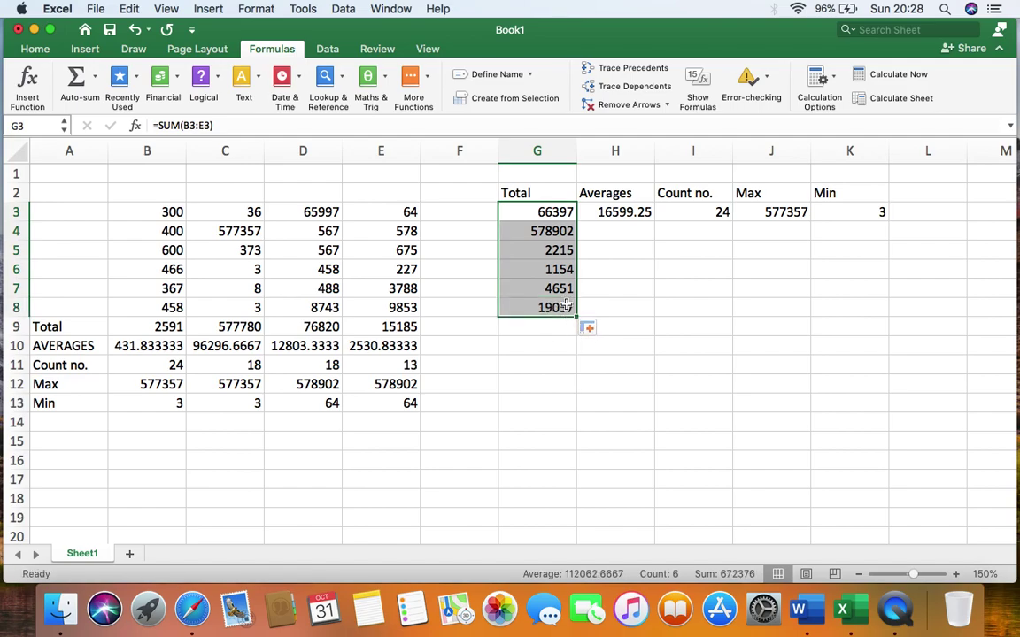
{"action": "left_click", "coordinate": [610, 268]}
{"action": "left_click", "coordinate": [643, 217]}
{"action": "left_click_drag", "start_coordinate": [655, 224], "coordinate": [643, 312]}
Step: Fill the Count no., Max and Min formulas in I3, J3 and K3 down to row 8
{"action": "left_click", "coordinate": [723, 217]}
{"action": "left_click_drag", "start_coordinate": [731, 221], "coordinate": [721, 308]}
{"action": "left_click", "coordinate": [776, 208]}
{"action": "left_click_drag", "start_coordinate": [809, 221], "coordinate": [794, 312]}
{"action": "left_click", "coordinate": [843, 212]}
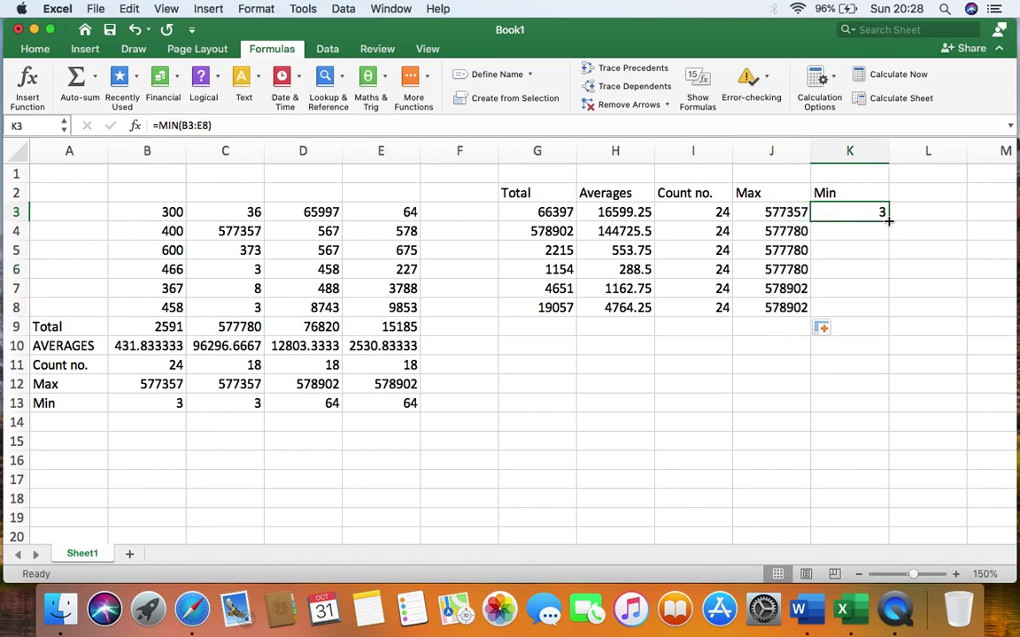
{"action": "left_click_drag", "start_coordinate": [887, 220], "coordinate": [882, 319]}
{"action": "left_click", "coordinate": [928, 292]}
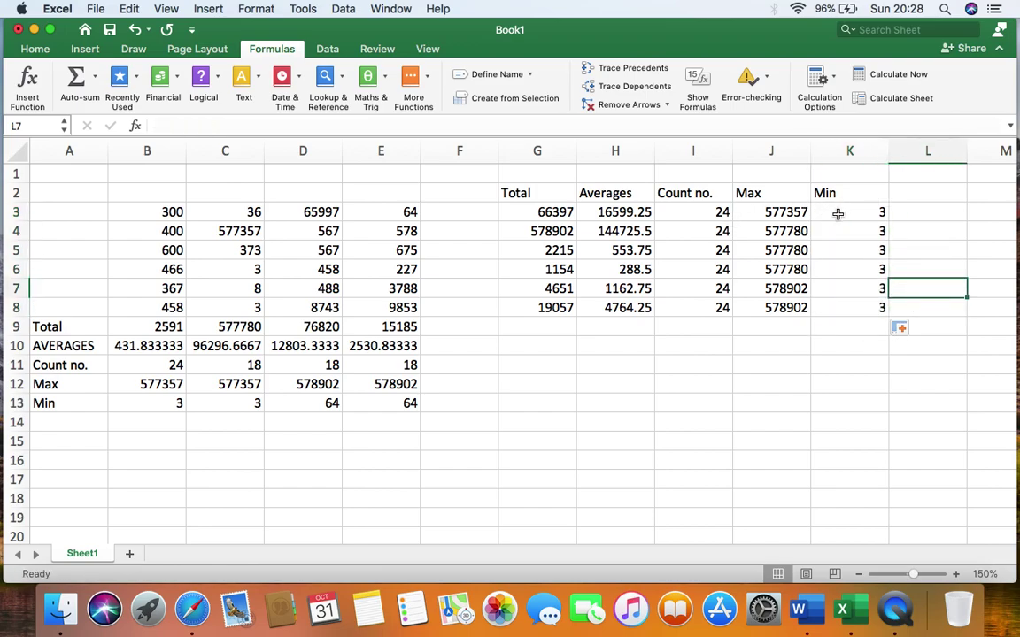
Step: Inspect the Max formulas in J3 and J4
{"action": "left_click", "coordinate": [786, 214]}
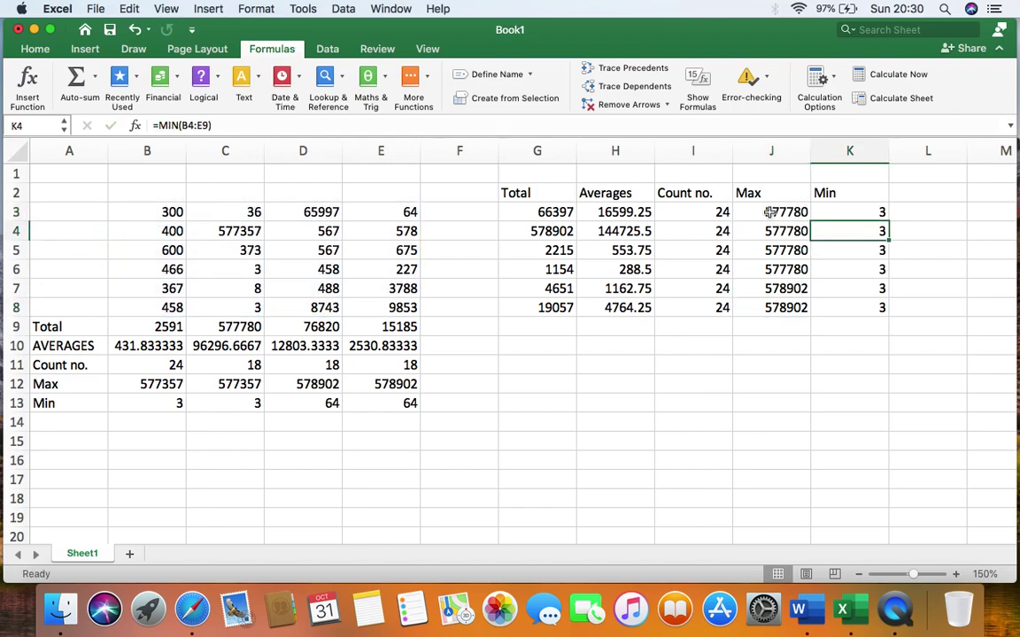
{"action": "double_click", "coordinate": [769, 213]}
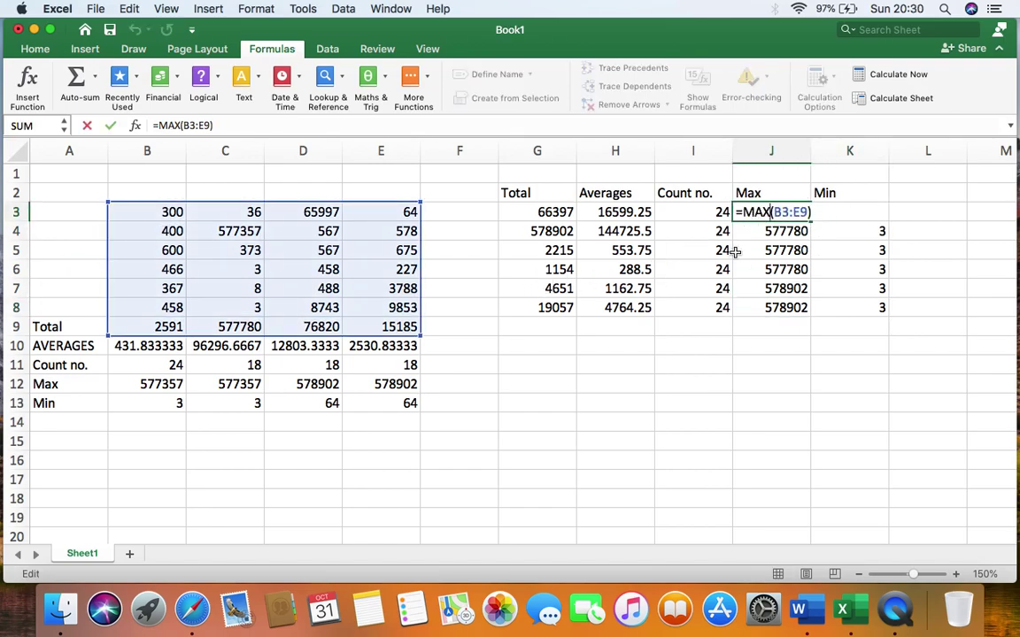
{"action": "double_click", "coordinate": [783, 232]}
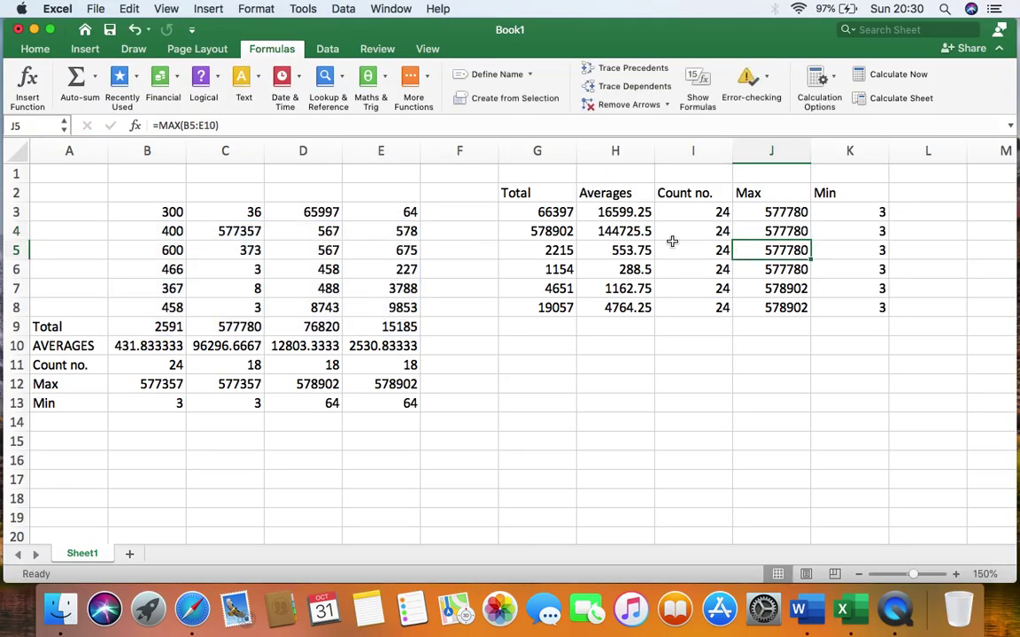
Step: Confirm G3 holds =SUM(B3:E3) giving 66397, leaving it unchanged
{"action": "double_click", "coordinate": [528, 214]}
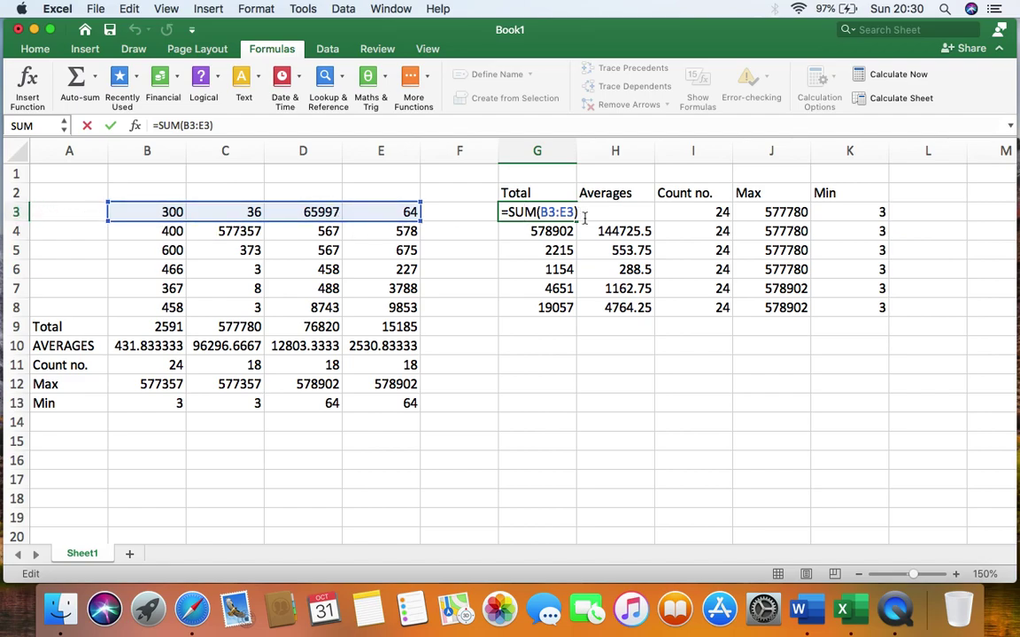
{"action": "key", "text": "Return"}
{"action": "left_click", "coordinate": [622, 340]}
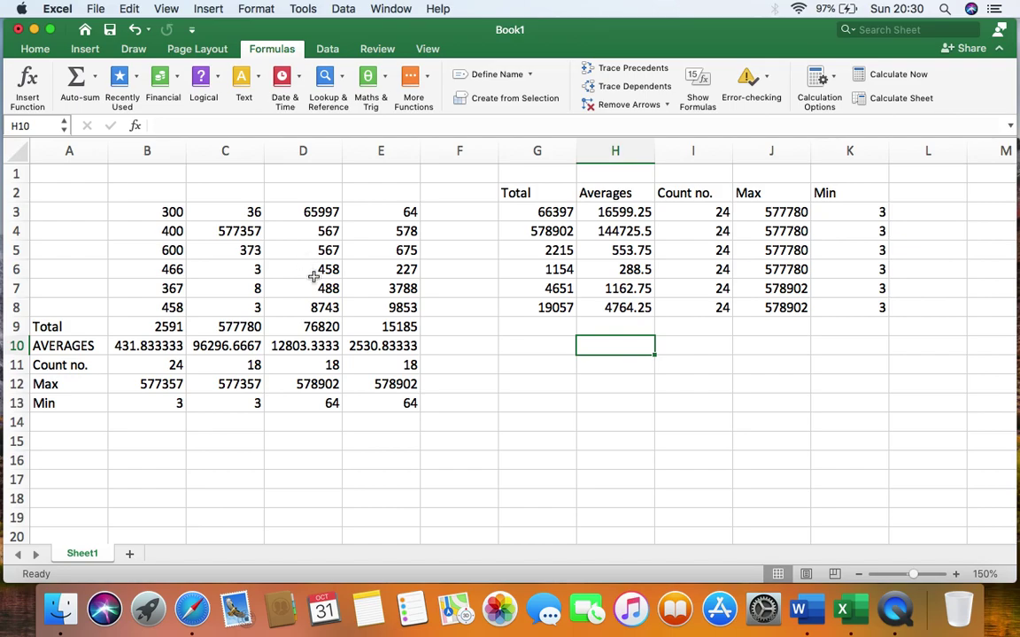
{"action": "left_click", "coordinate": [94, 77]}
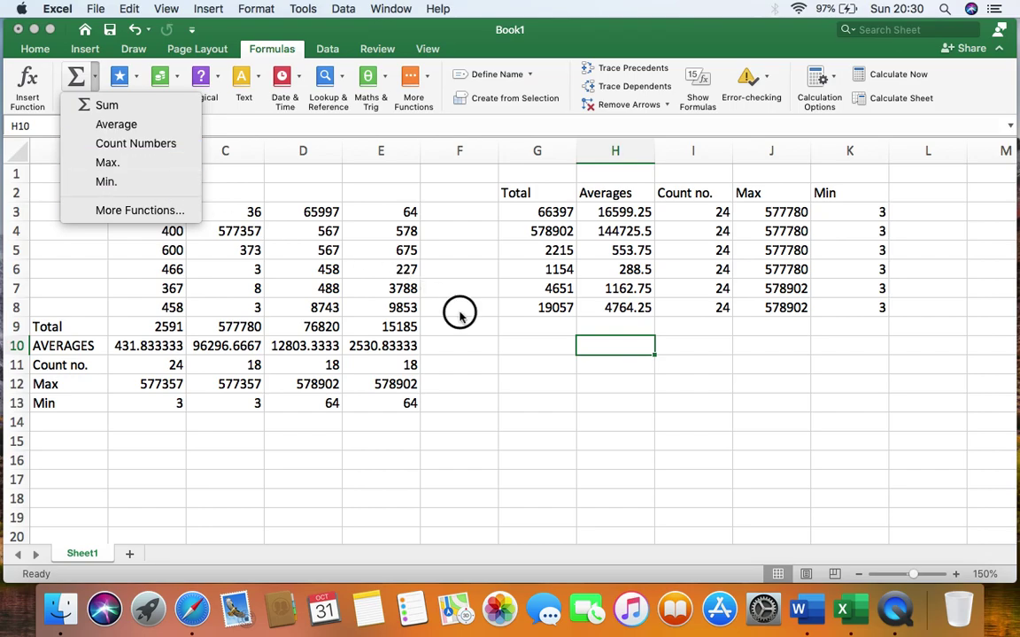
{"action": "left_click", "coordinate": [413, 282]}
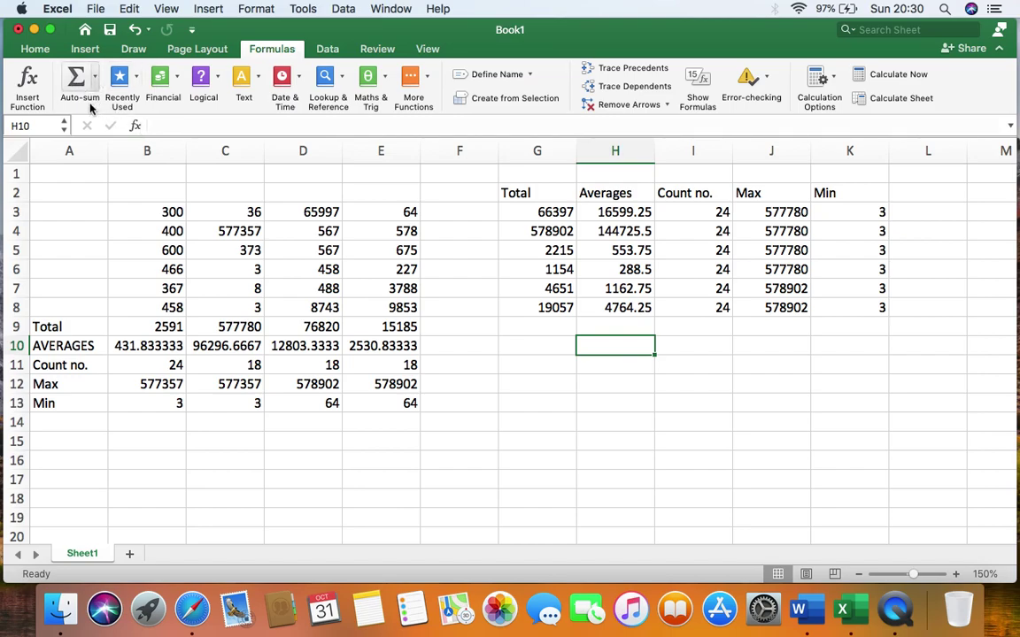
{"action": "left_click", "coordinate": [32, 50]}
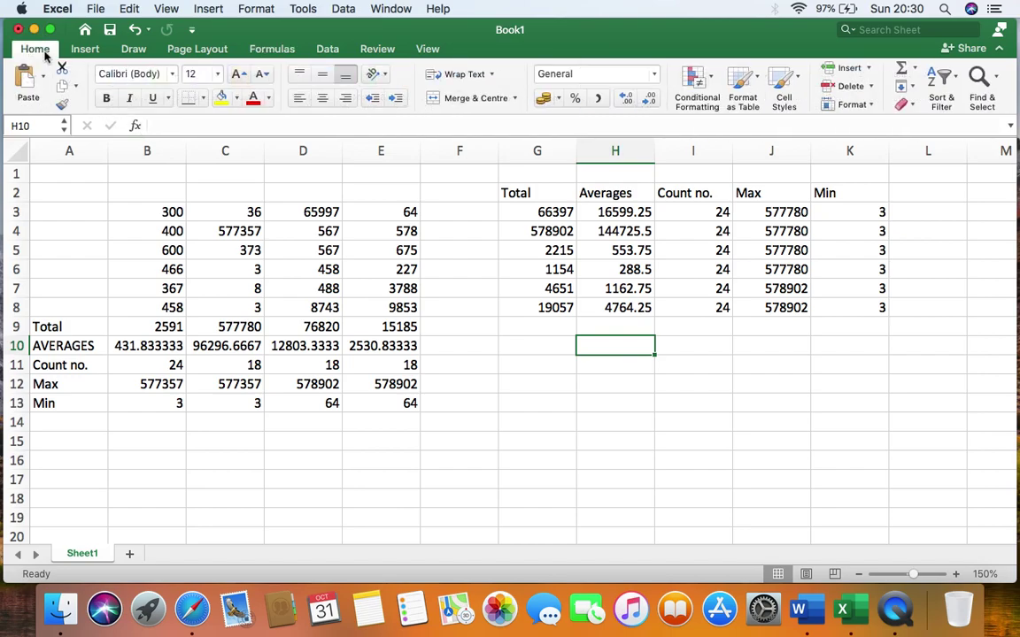
{"action": "left_click", "coordinate": [266, 50]}
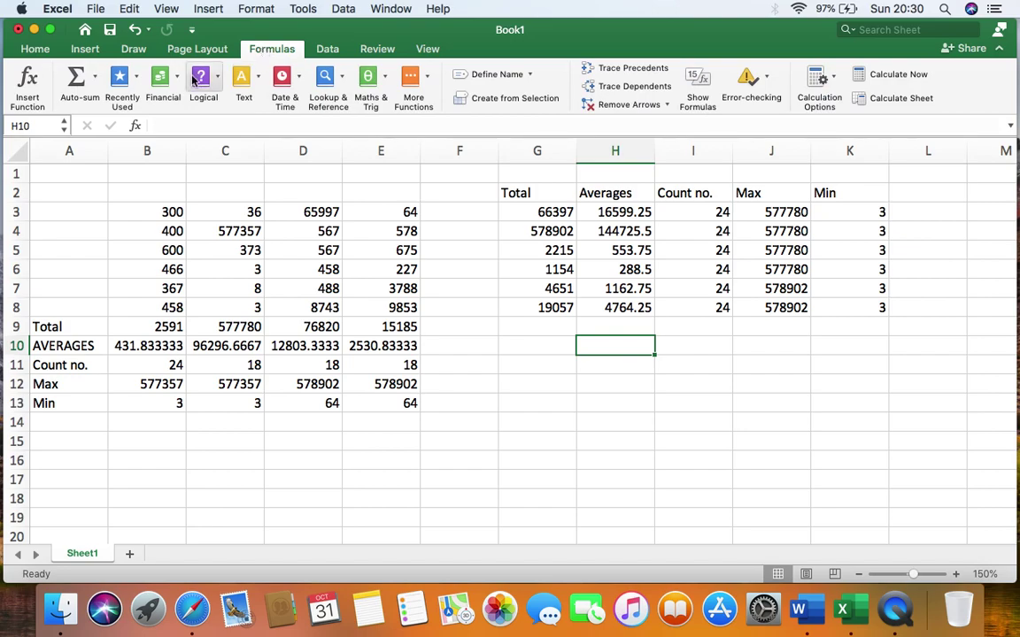